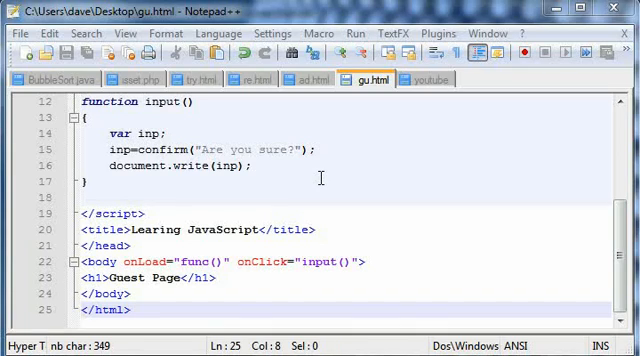
# Delete the msg parameter so func is declared as func(), and save gu.html
pyautogui.click(321, 178)
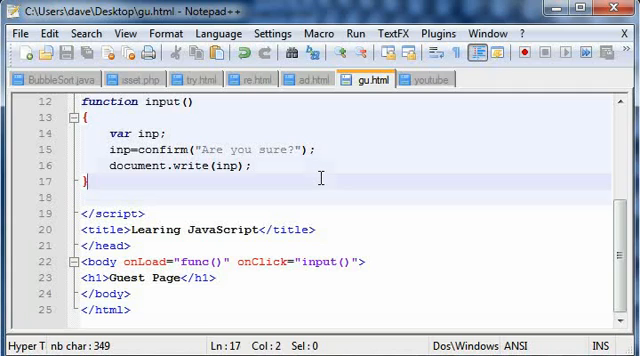
pyautogui.press('Up')
pyautogui.press('Up')
pyautogui.press('Up')
pyautogui.press('Up')
pyautogui.press('Up')
pyautogui.press('Up')
pyautogui.press('Up')
pyautogui.press('Up')
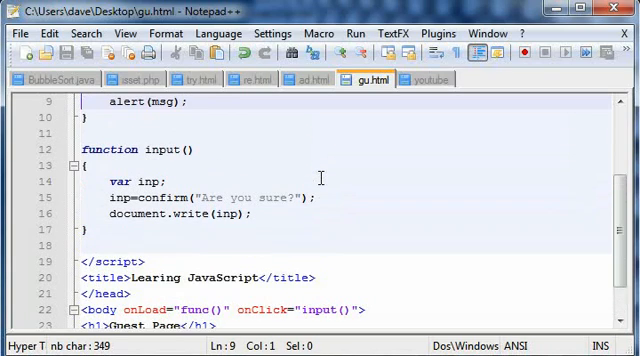
pyautogui.press('Up')
pyautogui.press('Up')
pyautogui.press('Up')
pyautogui.press('Up')
pyautogui.press('Up')
pyautogui.press('Down')
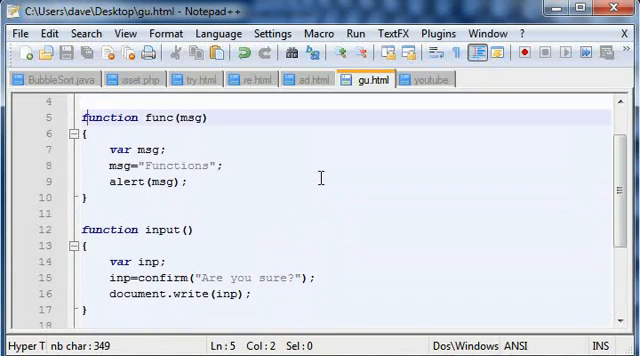
pyautogui.press('Right')
pyautogui.press('Right')
pyautogui.press('Right')
pyautogui.press('Right')
pyautogui.press('Right')
pyautogui.press('Right')
pyautogui.press('Right')
pyautogui.press('Right')
pyautogui.press('Right')
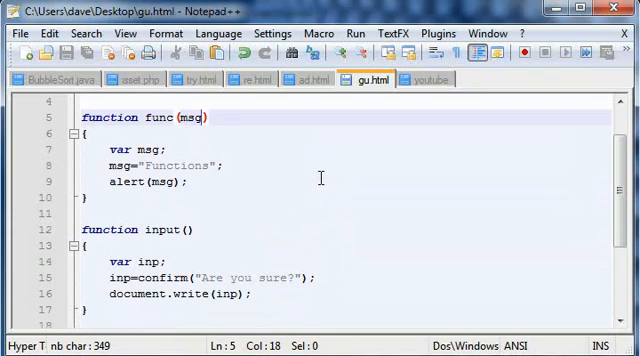
pyautogui.press('BackSpace')
pyautogui.press('BackSpace')
pyautogui.press('BackSpace')
pyautogui.hotkey('ctrl', 's')
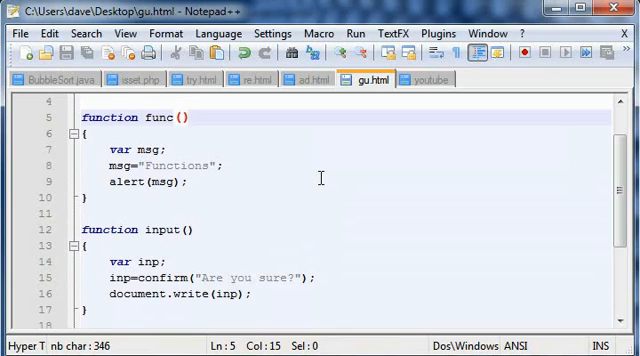
# Review the input function and highlight its 'Are you sure?' confirm message
pyautogui.press('Down')
pyautogui.press('Down')
pyautogui.press('Down')
pyautogui.press('Down')
pyautogui.press('Down')
pyautogui.press('Down')
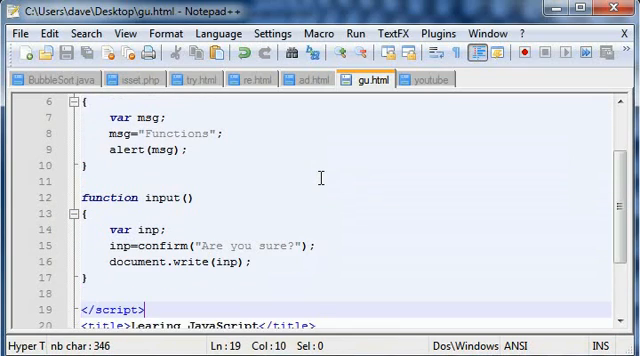
pyautogui.press('Down')
pyautogui.press('Down')
pyautogui.press('Down')
pyautogui.press('Down')
pyautogui.press('Up')
pyautogui.press('Up')
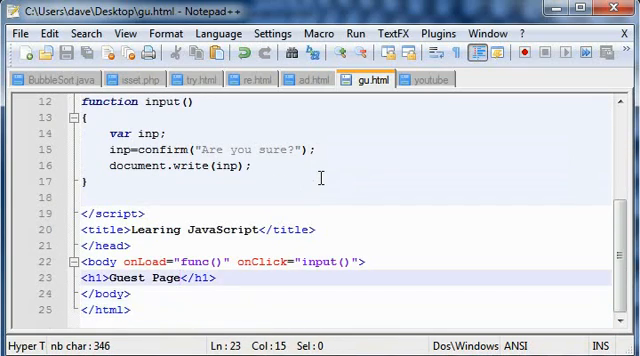
pyautogui.press('Up')
pyautogui.press('Up')
pyautogui.press('Up')
pyautogui.press('Up')
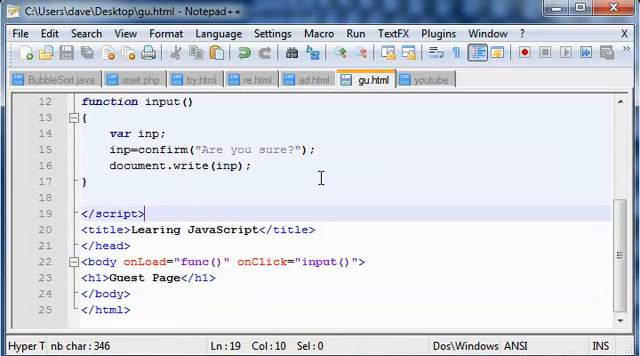
pyautogui.press('Up')
pyautogui.press('Up')
pyautogui.press('Up')
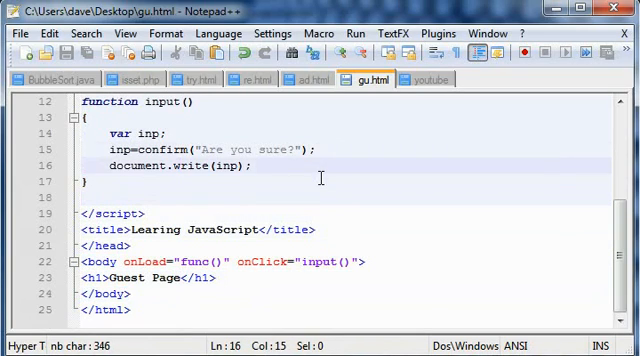
pyautogui.press('Up')
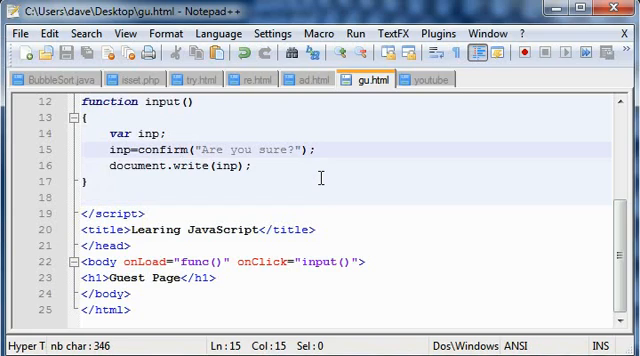
pyautogui.press('Right')
pyautogui.press('Right')
pyautogui.press('Right')
pyautogui.press('Left')
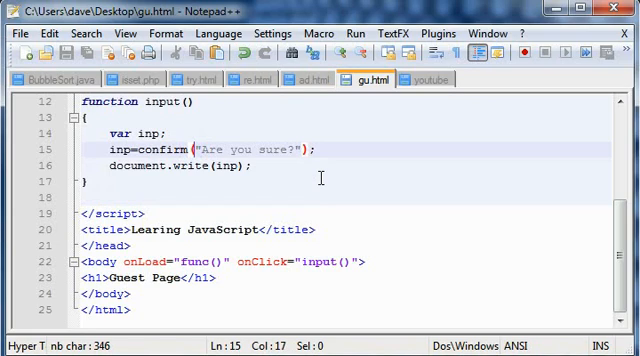
pyautogui.hotkey('shift', 'Right')
pyautogui.hotkey('shift', 'Right')
pyautogui.hotkey('shift', 'Right')
pyautogui.hotkey('shift', 'Right')
pyautogui.hotkey('shift', 'Right')
pyautogui.hotkey('shift', 'Right')
pyautogui.hotkey('shift', 'Right')
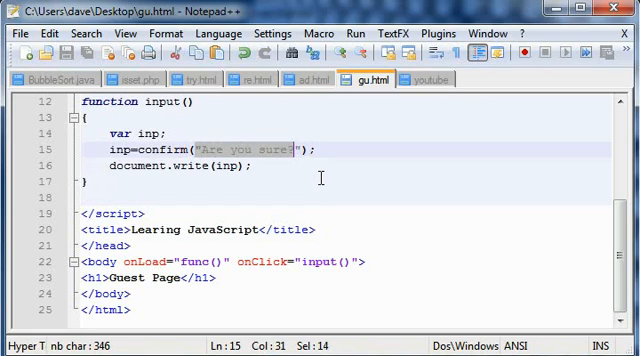
pyautogui.press('Right')
pyautogui.press('Up')
pyautogui.press('Up')
pyautogui.press('Up')
pyautogui.press('Up')
pyautogui.press('Up')
pyautogui.press('Up')
pyautogui.press('Up')
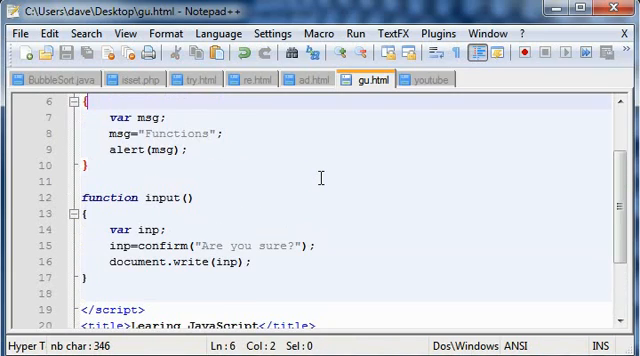
pyautogui.press('Up')
pyautogui.press('Up')
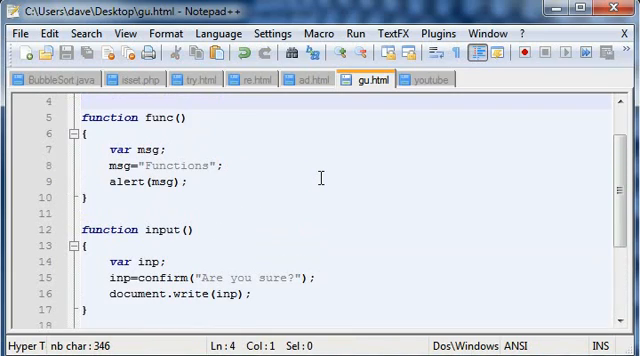
pyautogui.press('Down')
pyautogui.press('Down')
pyautogui.press('Down')
pyautogui.press('Down')
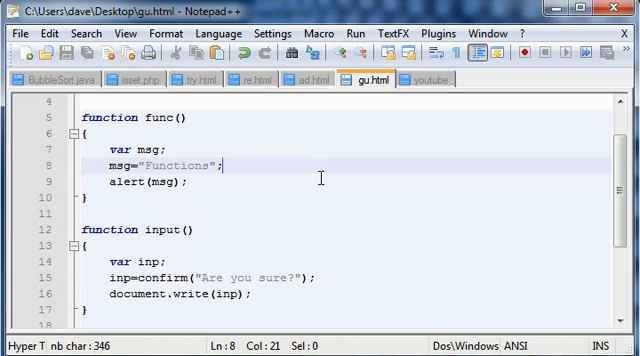
pyautogui.press('Up')
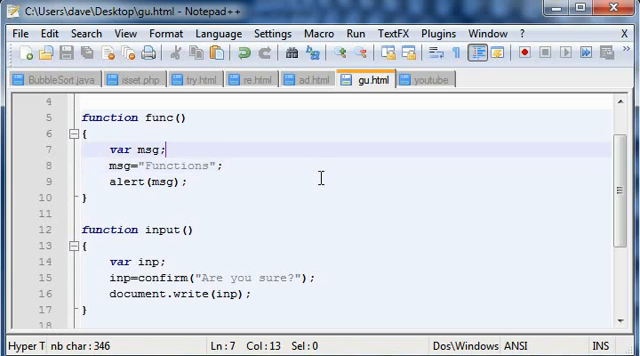
pyautogui.press('Up')
pyautogui.press('Up')
pyautogui.press('Left')
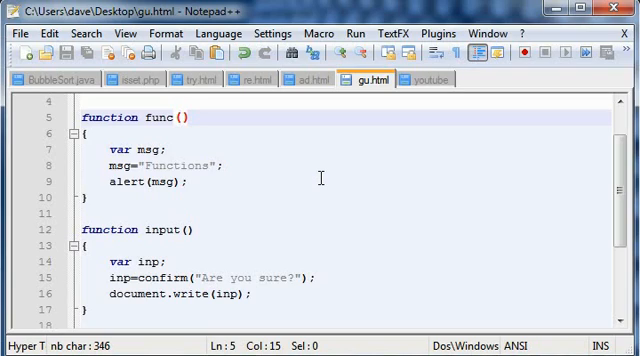
pyautogui.write('msg')
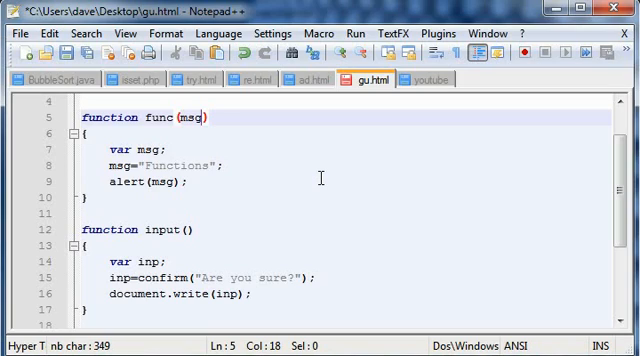
# Save gu.html with func(msg), then highlight the func name and its msg parameter
pyautogui.press('Down')
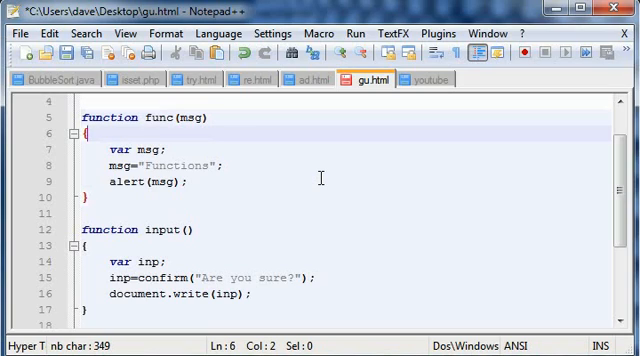
pyautogui.hotkey('ctrl', 's')
pyautogui.press('Down')
pyautogui.press('Up')
pyautogui.press('Up')
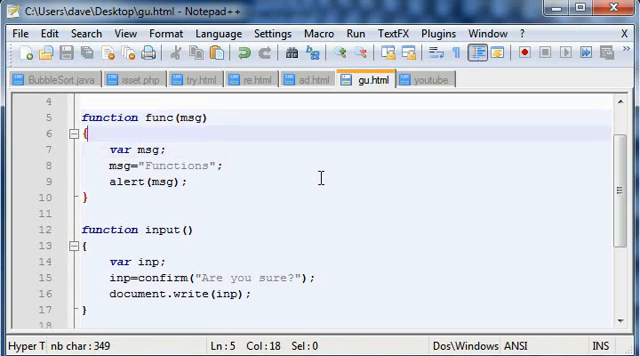
pyautogui.press('Left')
pyautogui.press('Left')
pyautogui.press('Left')
pyautogui.press('Left')
pyautogui.press('Left')
pyautogui.press('Left')
pyautogui.press('Left')
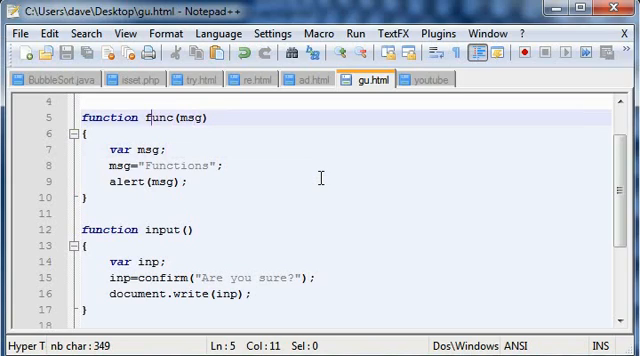
pyautogui.press('Left')
pyautogui.hotkey('shift', 'Right')
pyautogui.hotkey('shift', 'Right')
pyautogui.hotkey('shift', 'Right')
pyautogui.hotkey('shift', 'Right')
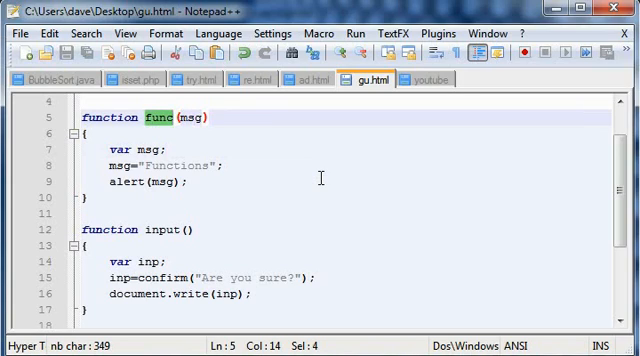
pyautogui.press('Right')
pyautogui.press('Right')
pyautogui.hotkey('shift', 'Right')
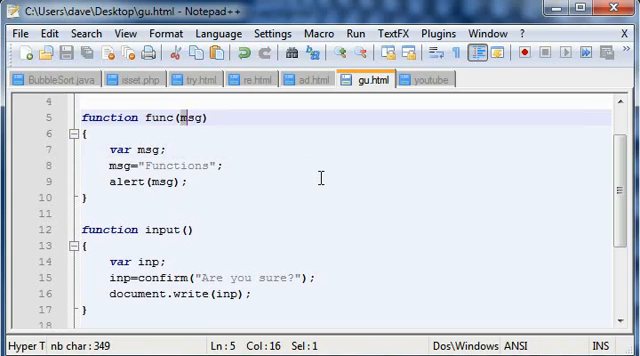
pyautogui.hotkey('shift', 'Right')
pyautogui.hotkey('shift', 'Right')
# Move down through func's body to the end of the msg="Functions" assignment line
pyautogui.press('Down')
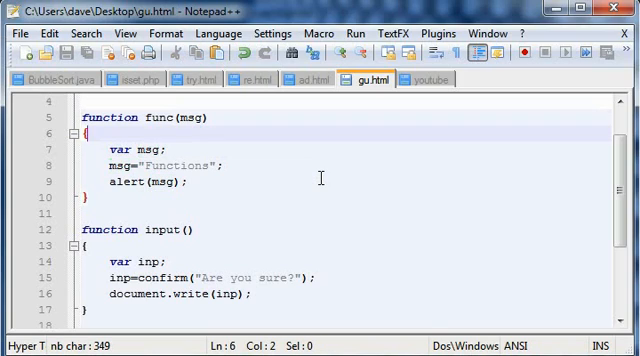
pyautogui.press('Down')
pyautogui.press('Down')
pyautogui.press('Right')
pyautogui.press('Right')
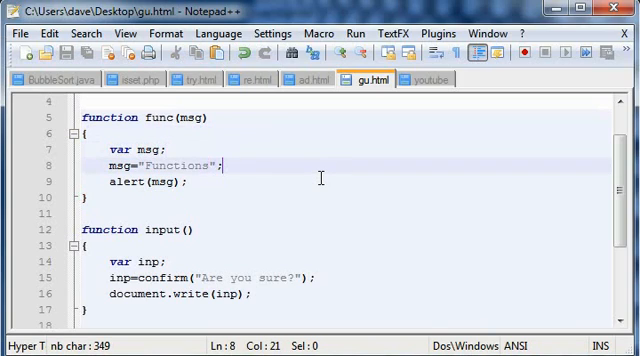
# Remove the var msg and msg="Functions" lines so func only alerts msg, and save
pyautogui.press('BackSpace')
pyautogui.press('BackSpace')
pyautogui.press('BackSpace')
pyautogui.press('BackSpace')
pyautogui.press('BackSpace')
pyautogui.press('BackSpace')
pyautogui.press('BackSpace')
pyautogui.press('BackSpace')
pyautogui.press('BackSpace')
pyautogui.press('BackSpace')
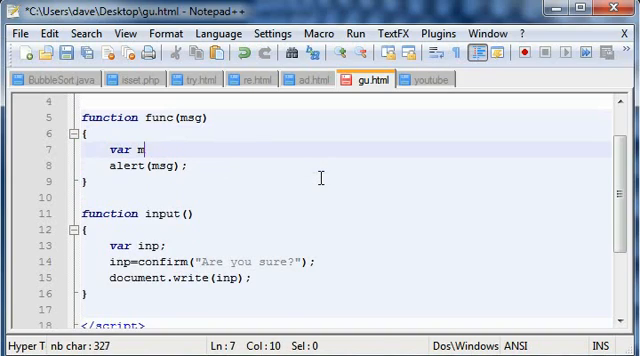
pyautogui.press('BackSpace')
pyautogui.press('BackSpace')
pyautogui.press('BackSpace')
pyautogui.press('BackSpace')
pyautogui.press('BackSpace')
pyautogui.press('BackSpace')
pyautogui.press('BackSpace')
pyautogui.press('BackSpace')
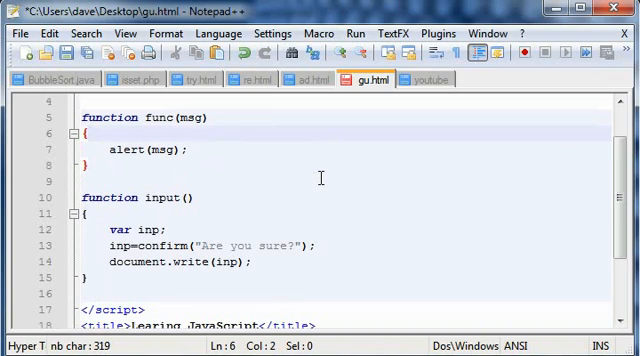
pyautogui.press('Up')
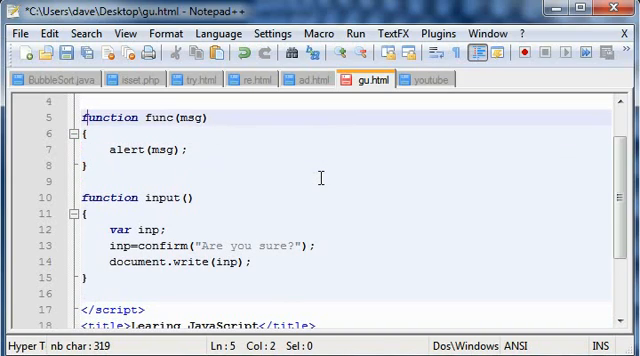
pyautogui.hotkey('ctrl', 's')
# Move down to input's declaration and into its empty parentheses for the ms parameter
pyautogui.press('Down')
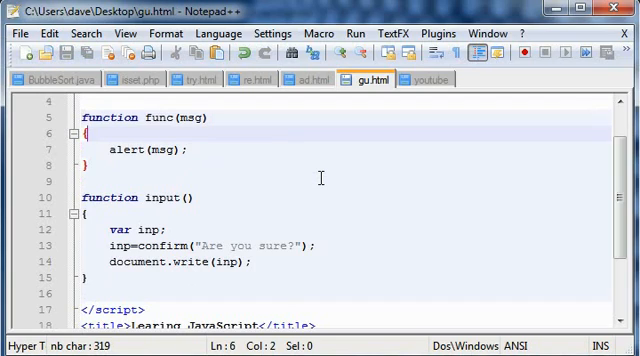
pyautogui.press('Up')
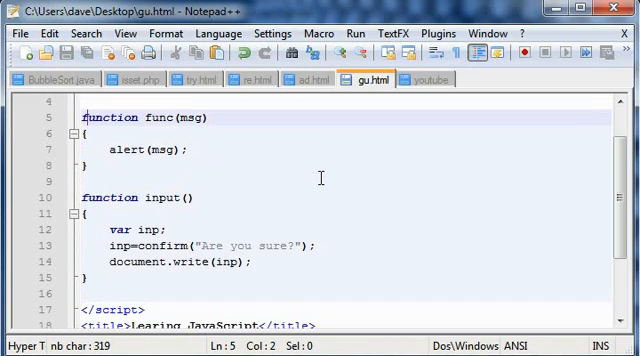
pyautogui.press('Right')
pyautogui.press('Right')
pyautogui.press('Right')
pyautogui.press('Right')
pyautogui.press('Right')
pyautogui.press('Right')
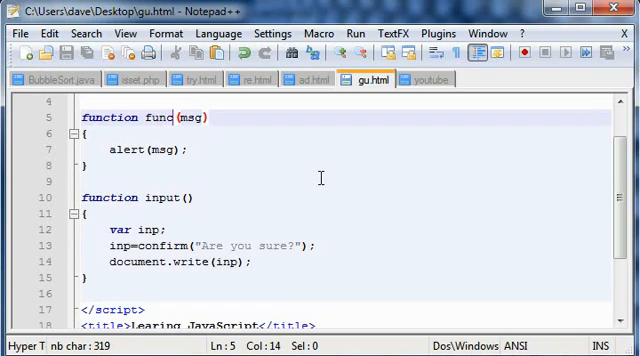
pyautogui.press('Down')
pyautogui.press('Down')
pyautogui.press('Down')
pyautogui.press('Down')
pyautogui.press('Down')
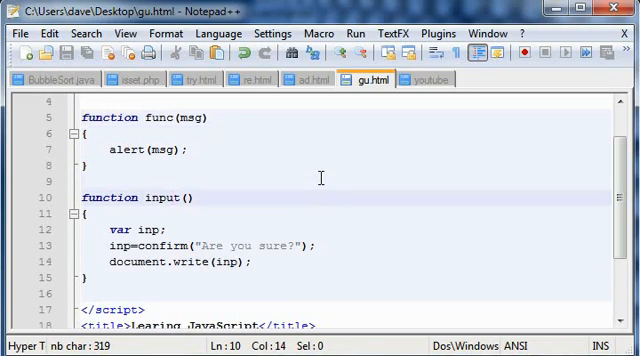
pyautogui.press('Right')
pyautogui.press('Right')
pyautogui.write('ms')
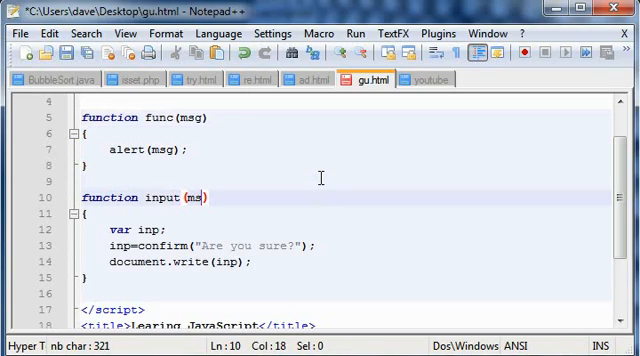
# Replace the "Are you sure?" text so input's confirm shows its ms argument
pyautogui.press('Down')
pyautogui.press('Down')
pyautogui.press('Down')
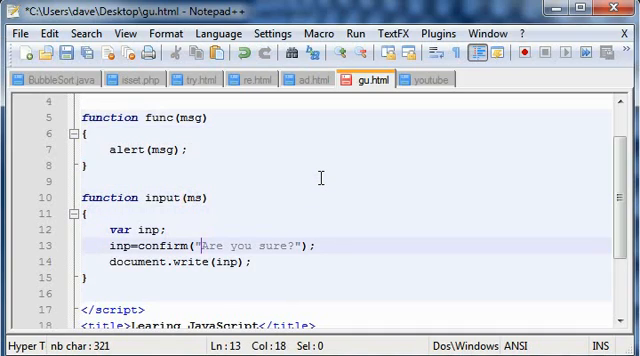
pyautogui.press('Right')
pyautogui.press('Right')
pyautogui.press('Right')
pyautogui.press('Right')
pyautogui.press('Right')
pyautogui.press('Right')
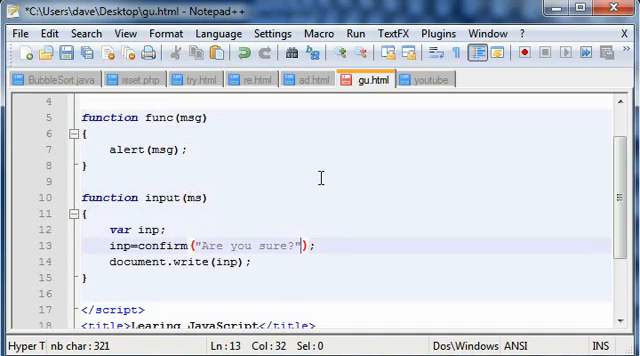
pyautogui.press('BackSpace')
pyautogui.press('BackSpace')
pyautogui.press('BackSpace')
pyautogui.press('BackSpace')
pyautogui.press('BackSpace')
pyautogui.press('BackSpace')
pyautogui.press('BackSpace')
pyautogui.press('BackSpace')
pyautogui.press('BackSpace')
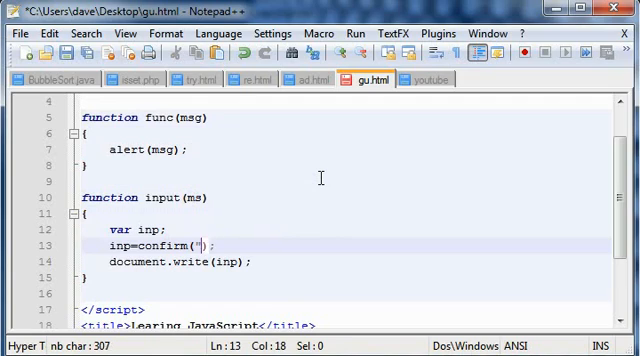
pyautogui.press('BackSpace')
pyautogui.write('ms')
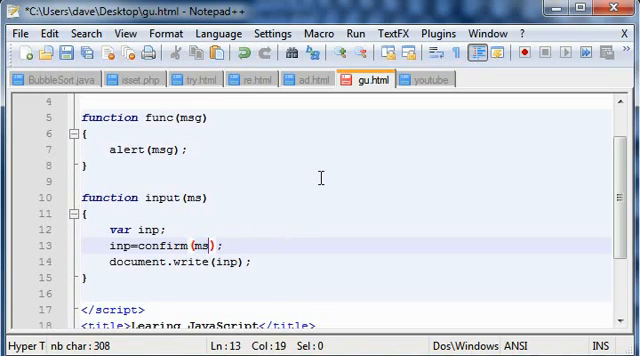
pyautogui.press('Down')
pyautogui.press('Down')
pyautogui.press('Down')
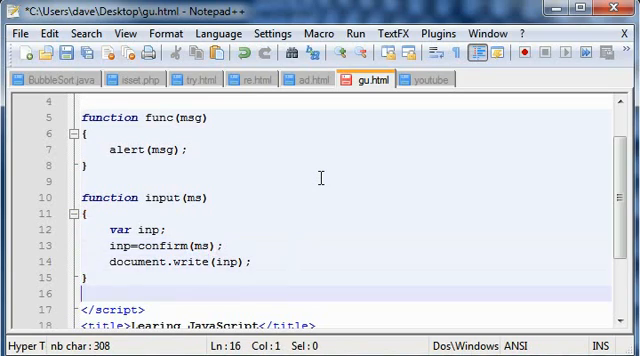
pyautogui.press('Down')
pyautogui.press('Down')
pyautogui.press('Up')
pyautogui.press('Up')
pyautogui.press('Up')
pyautogui.press('Up')
pyautogui.press('Up')
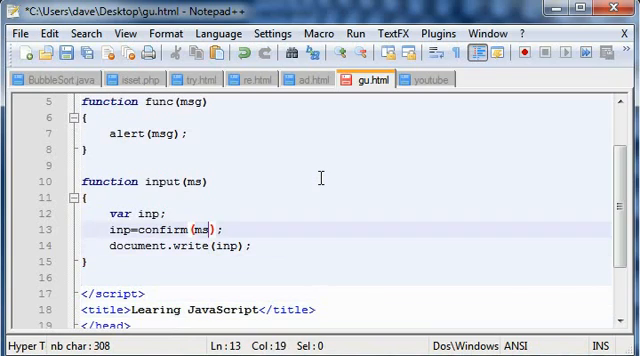
pyautogui.press('Up')
pyautogui.press('Up')
pyautogui.press('Up')
pyautogui.press('Up')
pyautogui.press('Up')
pyautogui.press('Up')
pyautogui.press('Up')
pyautogui.press('Up')
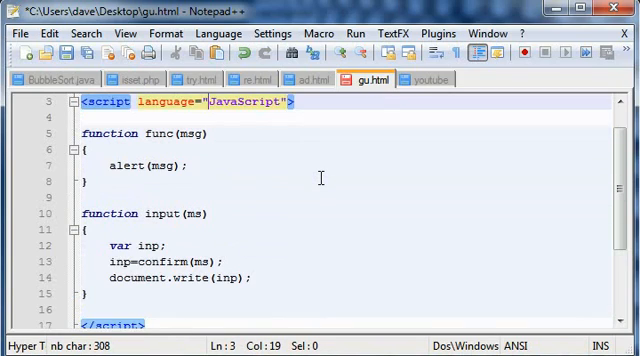
pyautogui.press('Down')
pyautogui.press('Down')
pyautogui.press('Left')
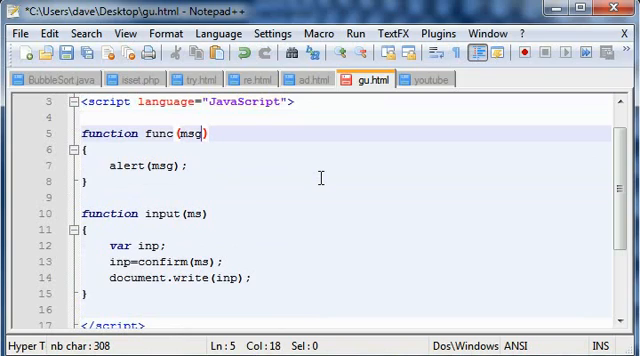
pyautogui.press('Left')
pyautogui.press('Left')
pyautogui.press('Left')
pyautogui.press('Left')
pyautogui.press('Left')
pyautogui.press('Left')
pyautogui.press('Left')
pyautogui.hotkey('shift', 'Right')
pyautogui.hotkey('shift', 'Right')
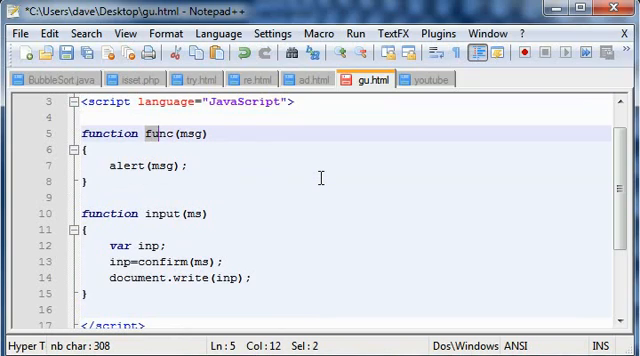
pyautogui.hotkey('shift', 'Right')
pyautogui.hotkey('shift', 'Right')
pyautogui.press('Down')
pyautogui.press('Down')
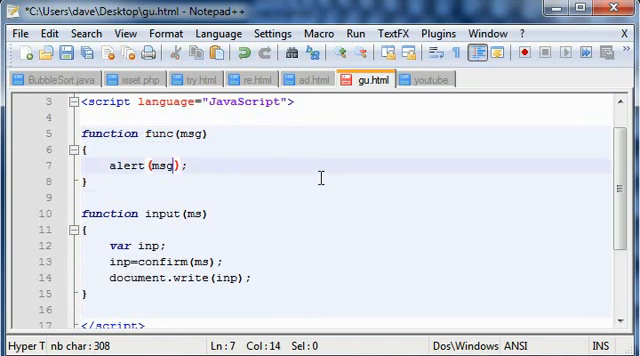
pyautogui.press('Down')
pyautogui.press('Down')
pyautogui.press('Down')
pyautogui.press('Down')
pyautogui.press('Down')
pyautogui.press('Right')
pyautogui.press('Right')
pyautogui.press('Right')
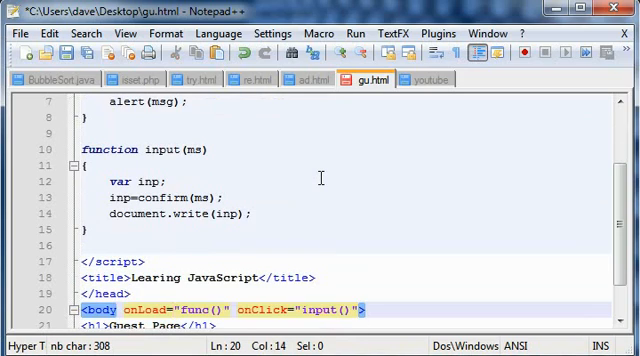
pyautogui.press('Up')
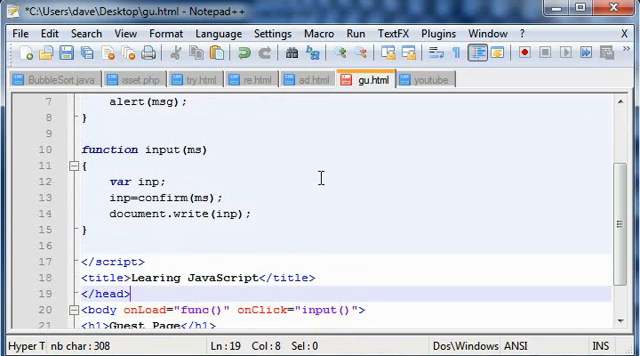
pyautogui.press('Up')
pyautogui.press('Up')
pyautogui.press('Up')
pyautogui.press('Up')
pyautogui.press('Up')
pyautogui.press('Up')
pyautogui.press('Down')
pyautogui.press('Down')
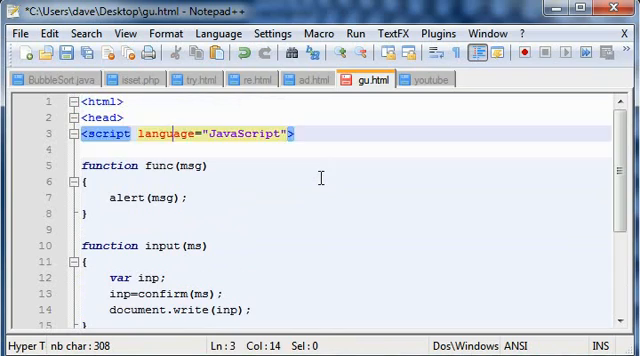
pyautogui.press('Down')
pyautogui.press('Down')
pyautogui.press('Right')
pyautogui.press('Right')
pyautogui.press('Left')
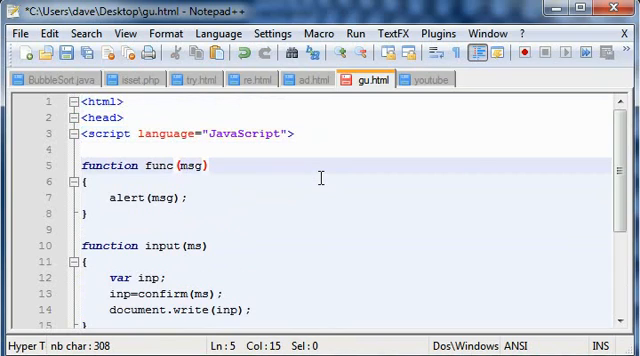
pyautogui.hotkey('shift', 'Right')
pyautogui.hotkey('shift', 'Right')
pyautogui.hotkey('shift', 'Right')
pyautogui.press('Down')
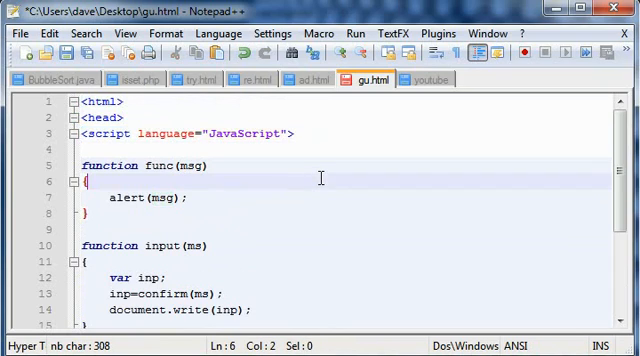
pyautogui.press('Down')
pyautogui.press('Down')
pyautogui.press('Down')
pyautogui.press('Down')
pyautogui.press('Down')
pyautogui.press('Down')
# Make onLoad call func('Welcome'), save gu.html, and highlight the Welcome argument
pyautogui.press('Up')
pyautogui.press('Up')
pyautogui.press('Right')
pyautogui.press('Right')
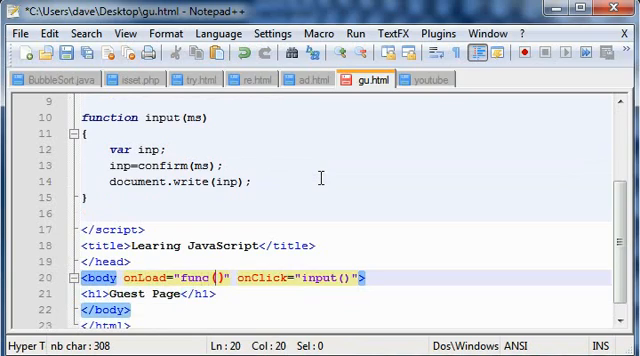
pyautogui.write("''")
pyautogui.press('Left')
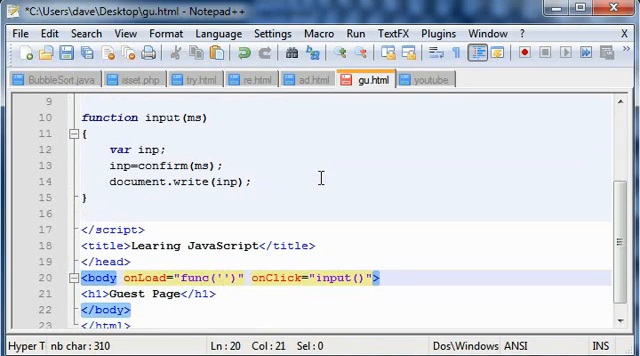
pyautogui.write('Welcom')
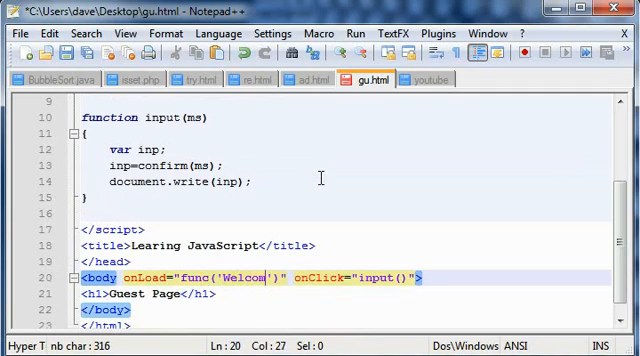
pyautogui.write('e')
pyautogui.hotkey('ctrl', 's')
pyautogui.press('Up')
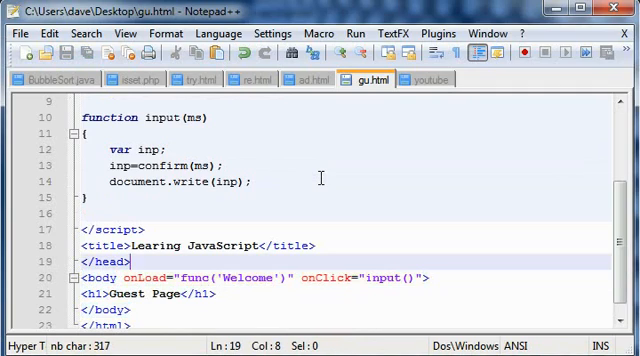
pyautogui.press('Down')
pyautogui.press('Right')
pyautogui.hotkey('shift', 'Left')
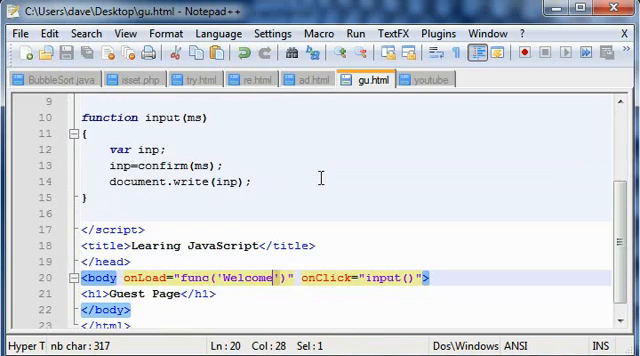
pyautogui.hotkey('ctrl', 'Left')
pyautogui.hotkey('ctrl', 'Left')
pyautogui.press('Left')
pyautogui.press('Right')
pyautogui.press('Right')
pyautogui.press('Right')
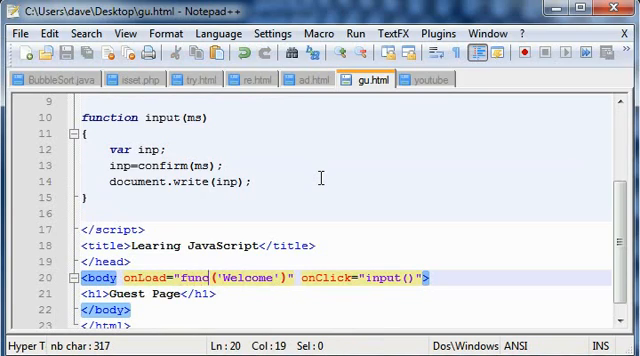
pyautogui.press('Right')
pyautogui.hotkey('shift', 'Right')
pyautogui.hotkey('shift', 'Right')
pyautogui.hotkey('shift', 'Right')
pyautogui.hotkey('shift', 'Right')
# Review func at the top, selecting its msg parameter and the msg passed to alert
pyautogui.press('Up')
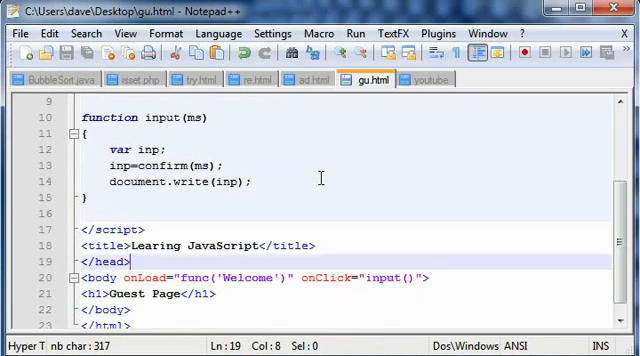
pyautogui.press('Up')
pyautogui.press('Up')
pyautogui.press('Up')
pyautogui.press('Up')
pyautogui.hotkey('ctrl', 'Home')
pyautogui.press('Down')
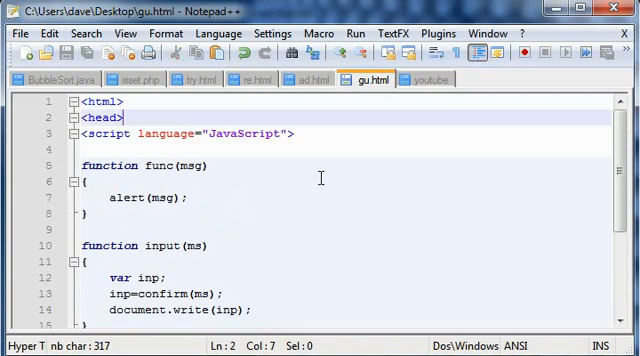
pyautogui.press('Down')
pyautogui.press('Down')
pyautogui.press('Down')
pyautogui.press('Left')
pyautogui.hotkey('shift', 'Left')
pyautogui.hotkey('shift', 'Left')
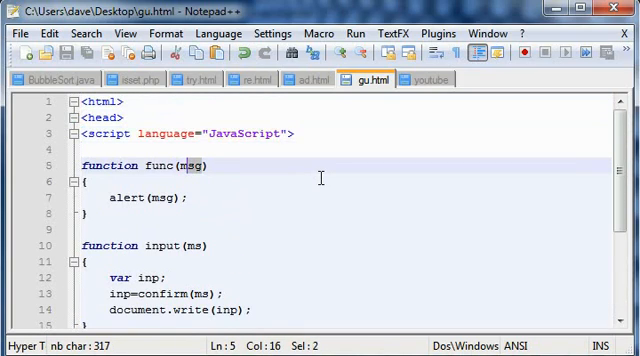
pyautogui.hotkey('shift', 'Left')
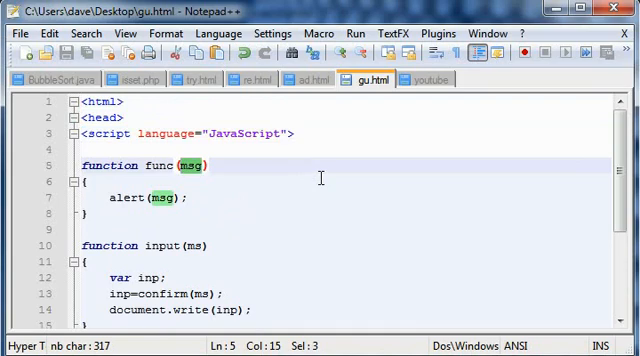
pyautogui.press('Down')
pyautogui.press('Down')
pyautogui.press('Left')
pyautogui.hotkey('shift', 'Left')
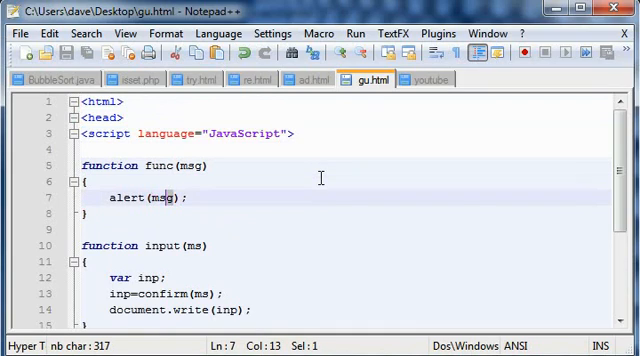
pyautogui.hotkey('shift', 'Left')
pyautogui.hotkey('shift', 'Left')
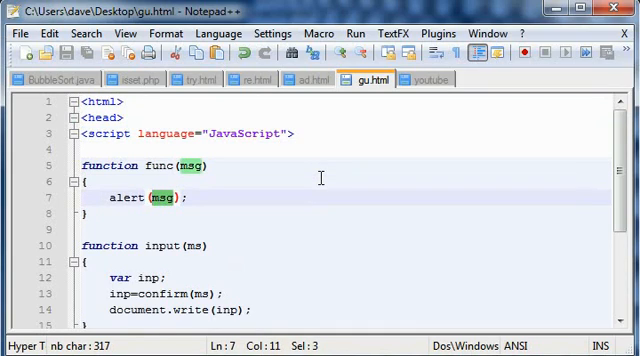
pyautogui.press('Down')
pyautogui.press('Down')
pyautogui.press('Down')
pyautogui.press('Down')
pyautogui.press('Down')
pyautogui.press('Down')
pyautogui.press('Down')
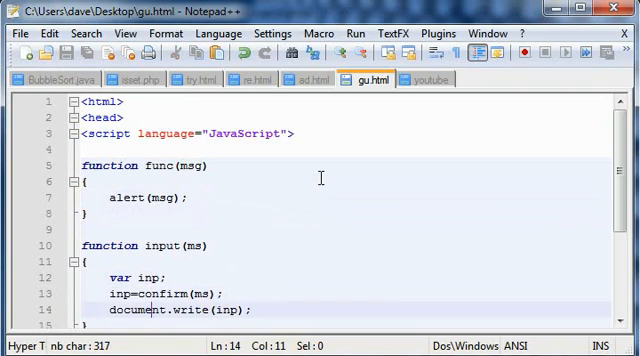
pyautogui.press('Down')
pyautogui.press('Down')
pyautogui.press('Down')
pyautogui.press('Down')
pyautogui.press('Down')
# Make onClick call input('Is this page good?') in the body tag
pyautogui.press('Up')
pyautogui.press('Up')
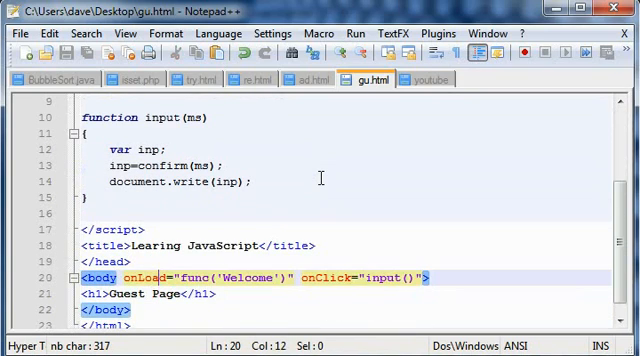
pyautogui.press('Right')
pyautogui.press('Right')
pyautogui.press('Right')
pyautogui.press('Right')
pyautogui.press('Right')
pyautogui.press('Right')
pyautogui.press('Right')
pyautogui.press('Right')
pyautogui.press('Right')
pyautogui.press('Right')
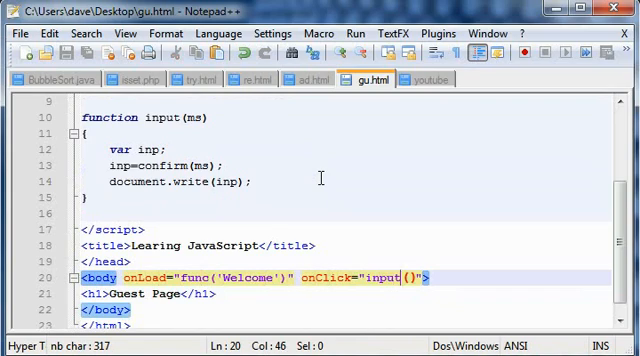
pyautogui.press('Right')
pyautogui.write("''")
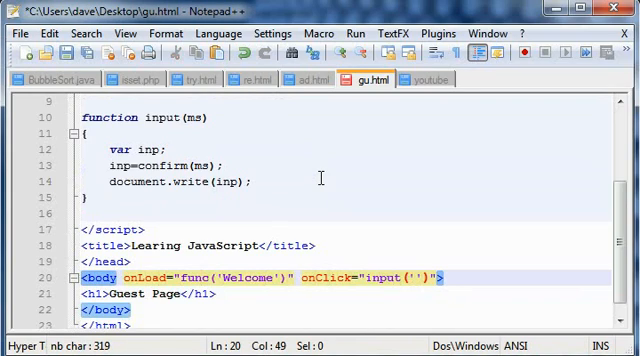
pyautogui.press('Left')
pyautogui.write('Is this ')
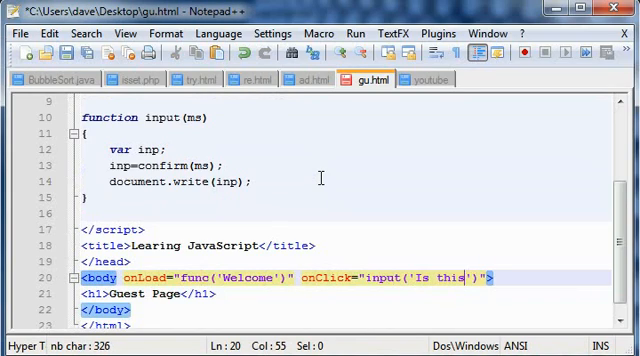
pyautogui.write('page ')
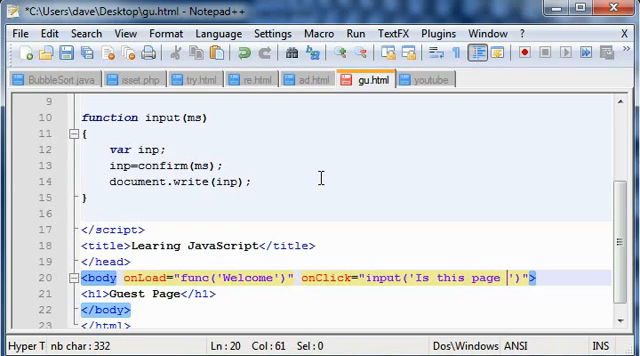
pyautogui.write('good')
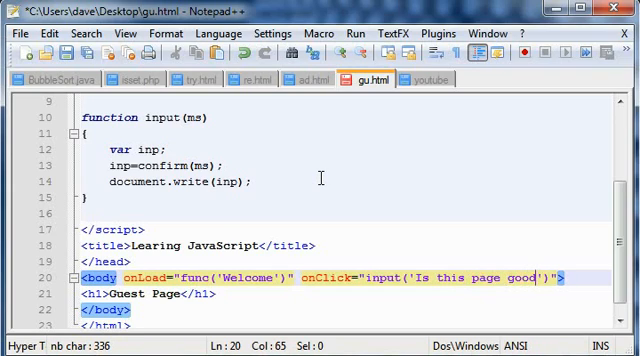
pyautogui.write('?')
pyautogui.press('Up')
pyautogui.press('Up')
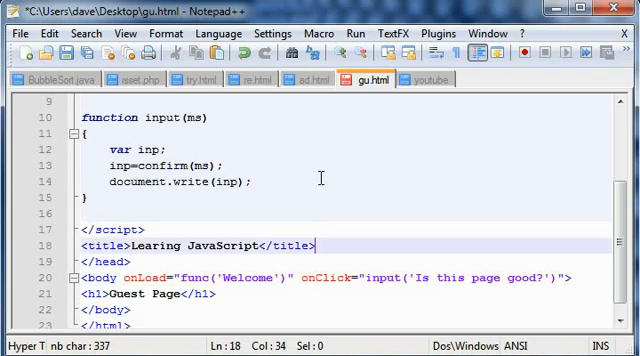
pyautogui.press('Up')
pyautogui.press('Up')
pyautogui.press('Up')
pyautogui.press('Up')
pyautogui.press('Up')
pyautogui.press('Up')
pyautogui.press('Up')
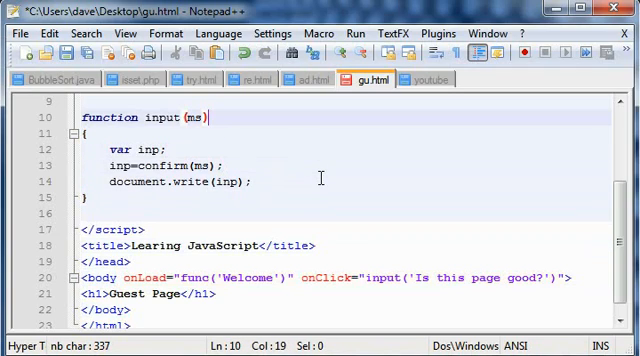
# Select input's ms parameter to point it out and save gu.html
pyautogui.press('Left')
pyautogui.hotkey('shift', 'Left')
pyautogui.hotkey('shift', 'Left')
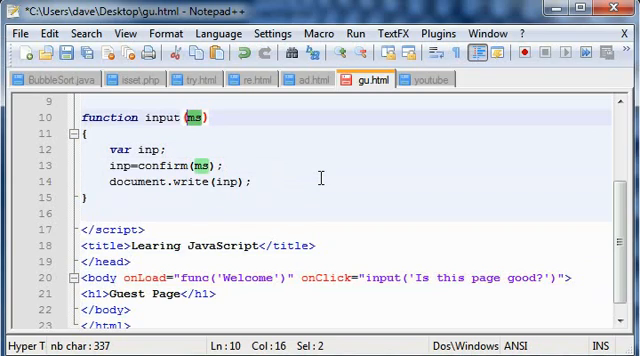
pyautogui.press('Down')
pyautogui.hotkey('ctrl', 's')
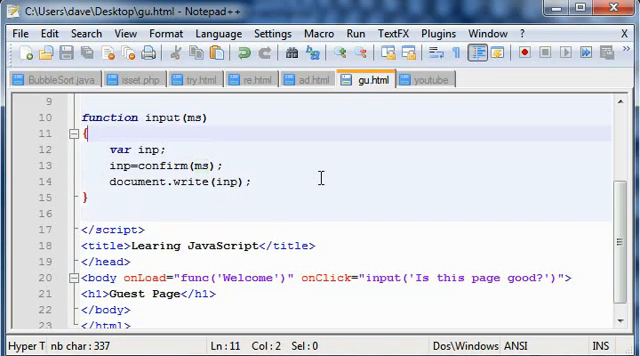
pyautogui.press('Down')
pyautogui.press('Down')
pyautogui.press('Down')
pyautogui.press('Down')
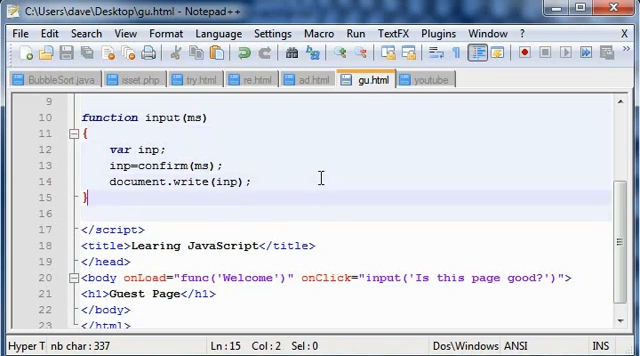
pyautogui.press('Down')
pyautogui.press('Down')
pyautogui.press('Down')
pyautogui.press('Down')
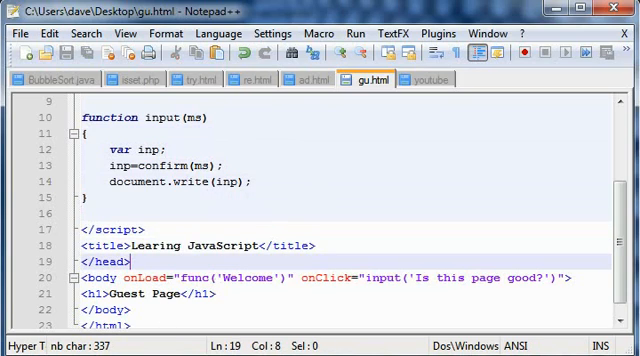
# Load gu.html in the browser, dismiss the Welcome alert and accept the 'Is this page good?' confirm
pyautogui.hotkey('alt', 'Tab')
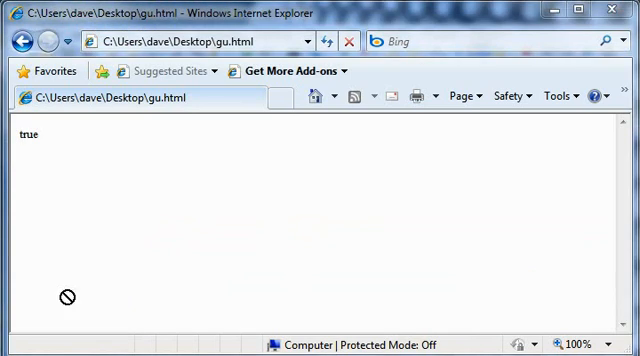
pyautogui.moveTo(66, 297); pyautogui.dragTo(179, 274)
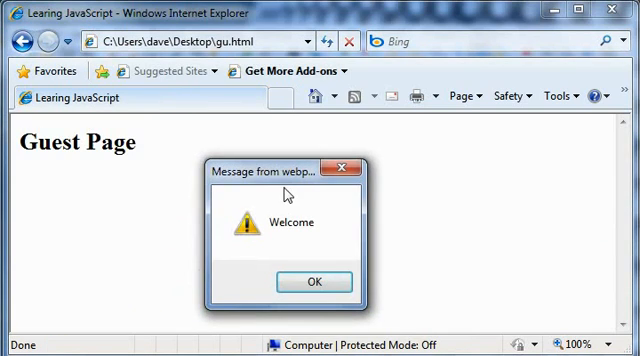
pyautogui.click(302, 287)
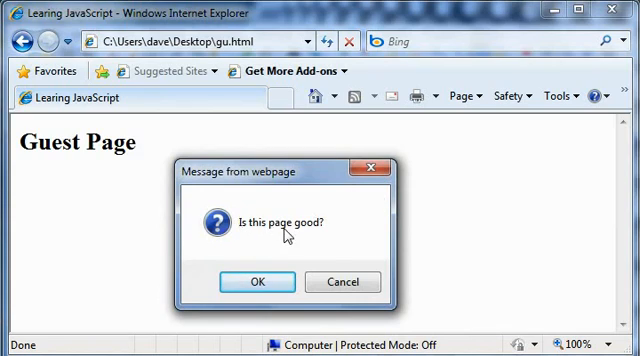
pyautogui.click(268, 281)
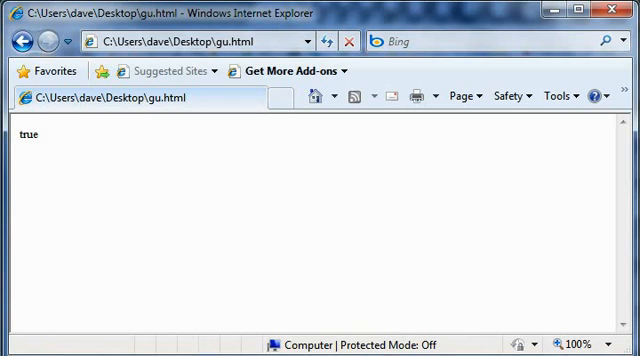
# Return to gu.html in Notepad++ and review the func and input definitions
pyautogui.hotkey('alt', 'Tab')
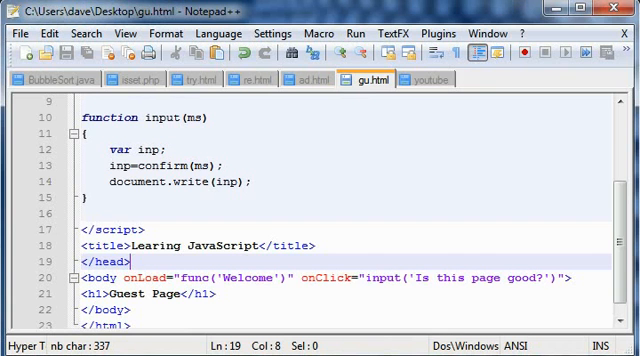
pyautogui.click(218, 278)
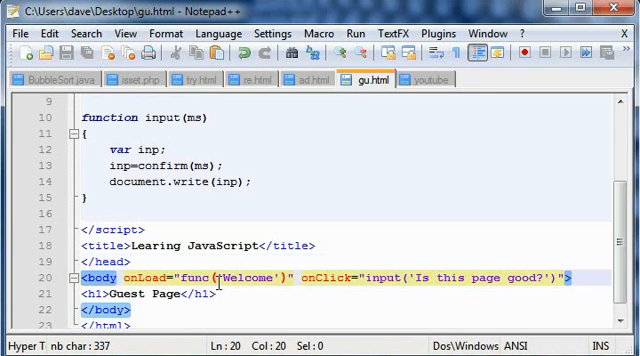
pyautogui.press('Up')
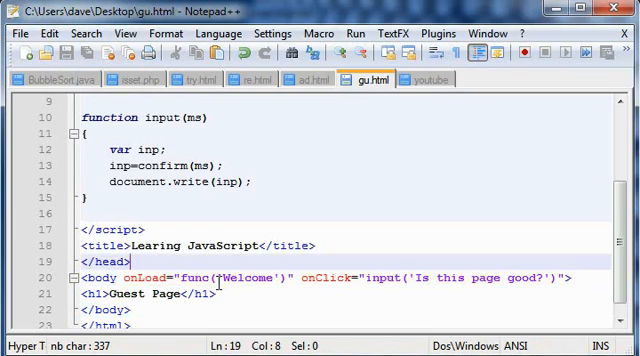
pyautogui.press('Up')
pyautogui.press('Up')
pyautogui.press('Up')
pyautogui.press('Up')
pyautogui.press('Up')
pyautogui.press('Up')
pyautogui.press('Up')
pyautogui.press('Up')
pyautogui.press('Up')
pyautogui.press('Up')
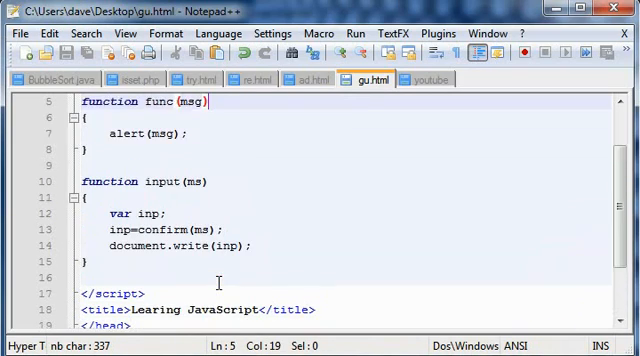
pyautogui.press('Up')
pyautogui.press('Up')
pyautogui.press('Up')
pyautogui.press('Down')
pyautogui.press('Down')
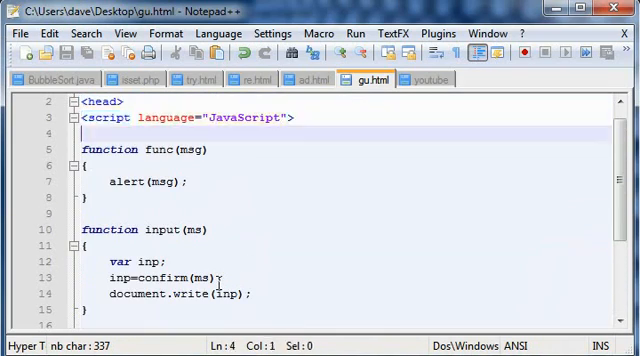
pyautogui.press('Down')
pyautogui.press('Down')
pyautogui.press('Down')
pyautogui.press('Down')
pyautogui.press('Down')
pyautogui.press('Down')
pyautogui.press('Down')
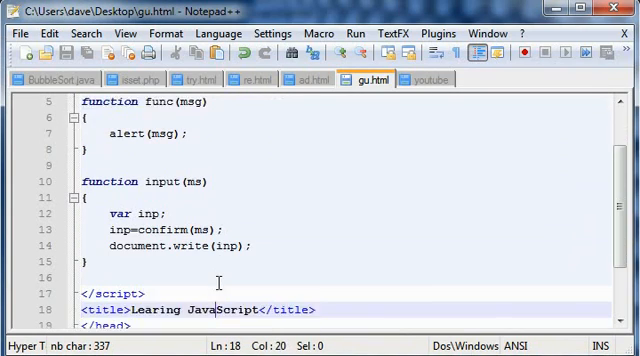
pyautogui.press('Down')
pyautogui.press('Down')
# Select the 'Welcome' argument in the onLoad call to point it out
pyautogui.hotkey('shift', 'Right')
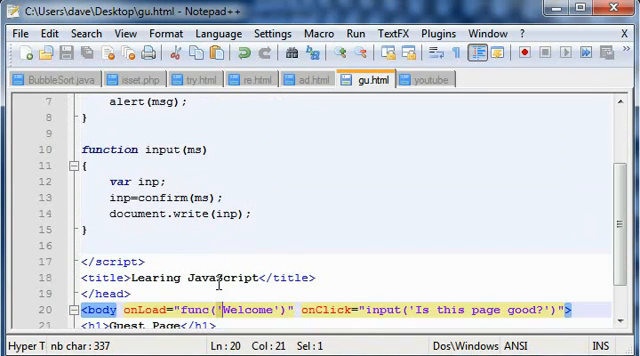
pyautogui.hotkey('shift', 'Right')
pyautogui.hotkey('shift', 'Right')
pyautogui.hotkey('shift', 'Right')
pyautogui.hotkey('shift', 'Right')
pyautogui.hotkey('shift', 'Right')
pyautogui.hotkey('shift', 'Right')
pyautogui.hotkey('shift', 'Right')
pyautogui.hotkey('shift', 'Right')
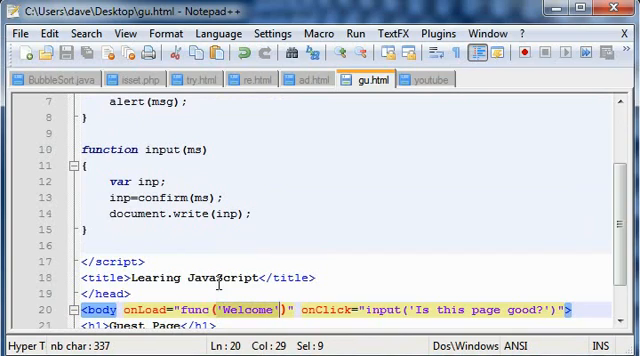
pyautogui.press('Up')
pyautogui.press('Down')
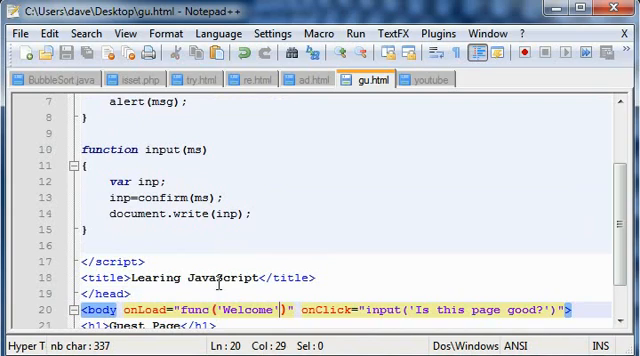
# Delete 'Welcome' from the onLoad call and glance back over the input function
pyautogui.press('BackSpace')
pyautogui.press('BackSpace')
pyautogui.press('BackSpace')
pyautogui.press('BackSpace')
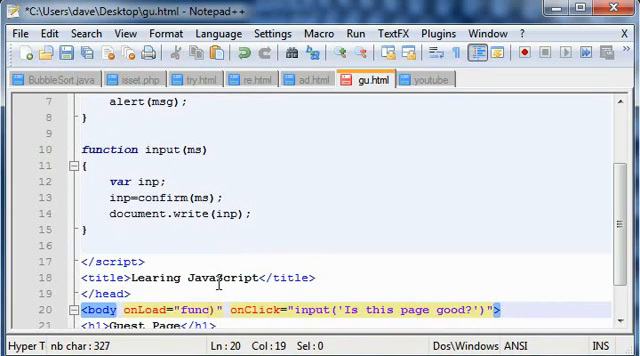
pyautogui.write('(')
pyautogui.press('Up')
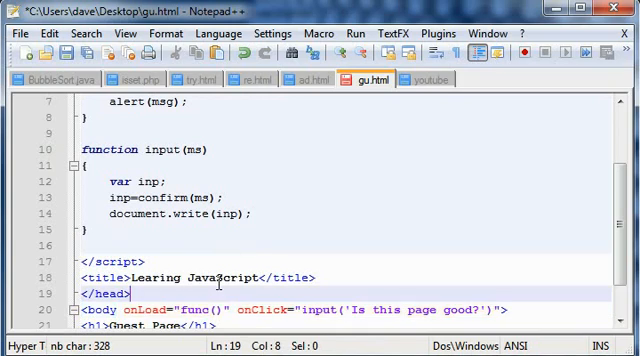
pyautogui.press('Up')
pyautogui.press('Up')
pyautogui.press('Up')
pyautogui.press('Up')
pyautogui.press('Up')
pyautogui.press('Up')
pyautogui.press('Up')
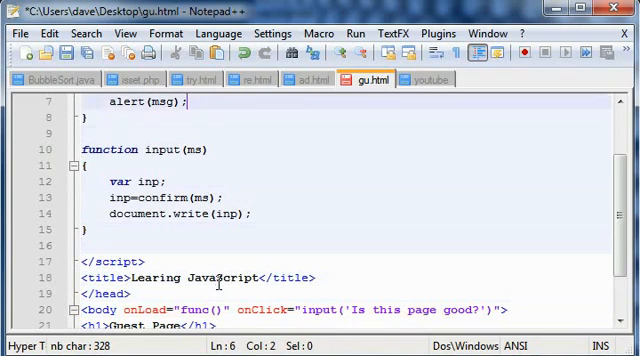
pyautogui.press('Up')
pyautogui.press('Up')
pyautogui.press('Up')
pyautogui.press('Down')
pyautogui.press('Down')
pyautogui.press('Down')
pyautogui.press('Down')
pyautogui.press('Down')
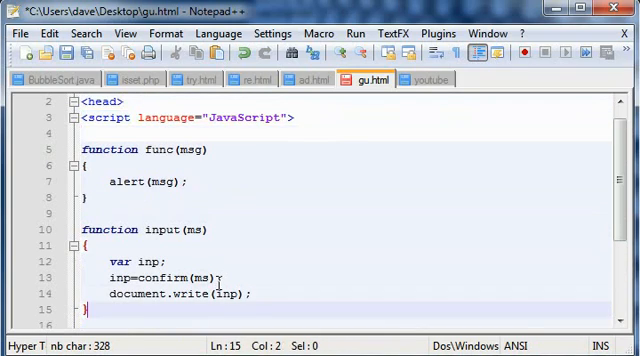
pyautogui.press('Down')
pyautogui.press('Down')
pyautogui.press('Down')
pyautogui.press('Down')
pyautogui.press('Down')
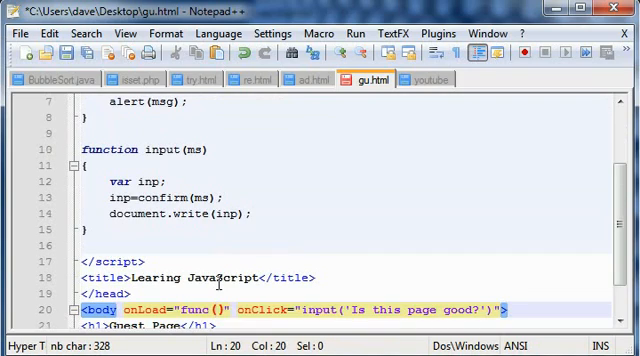
pyautogui.write("''")
# Give the onLoad call the argument 'Value' instead and save gu.html
pyautogui.press('Left')
pyautogui.write('Va')
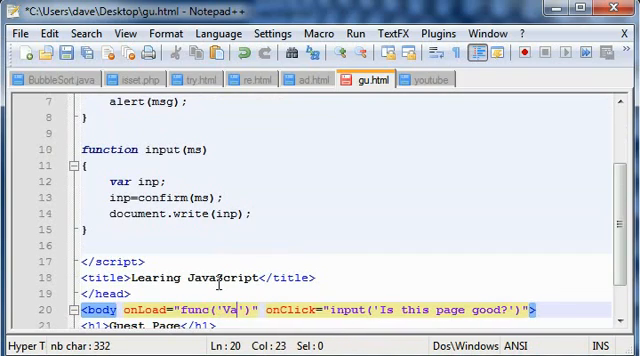
pyautogui.write('lur')
pyautogui.press('BackSpace')
pyautogui.write('e')
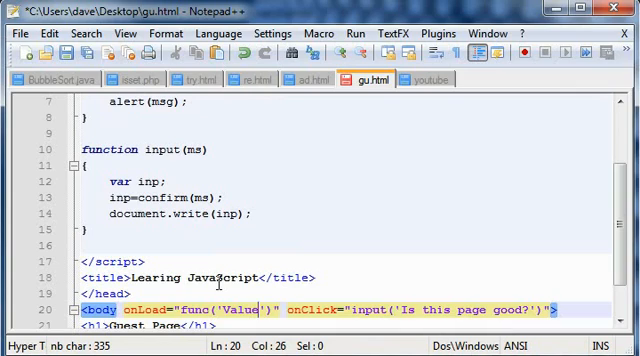
pyautogui.hotkey('ctrl', 's')
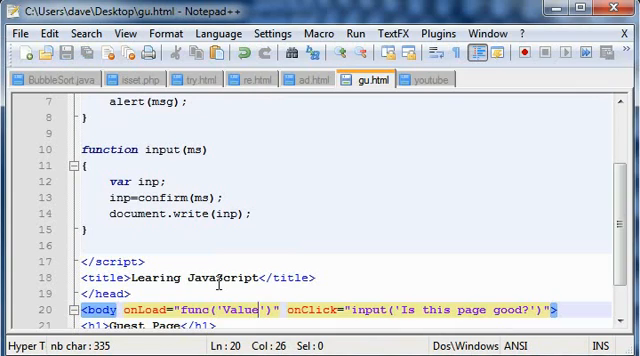
pyautogui.press('Up')
pyautogui.press('Up')
pyautogui.press('Up')
pyautogui.press('Up')
pyautogui.press('Up')
pyautogui.press('Up')
pyautogui.press('Up')
pyautogui.press('Up')
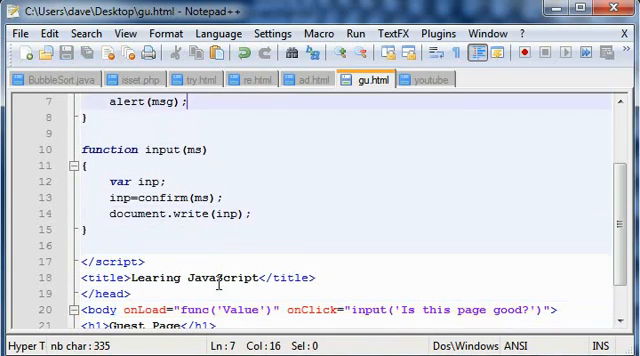
pyautogui.press('Up')
pyautogui.press('Up')
pyautogui.press('Up')
pyautogui.press('Up')
pyautogui.press('Up')
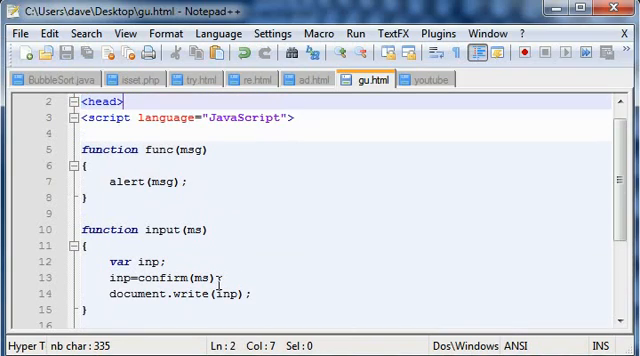